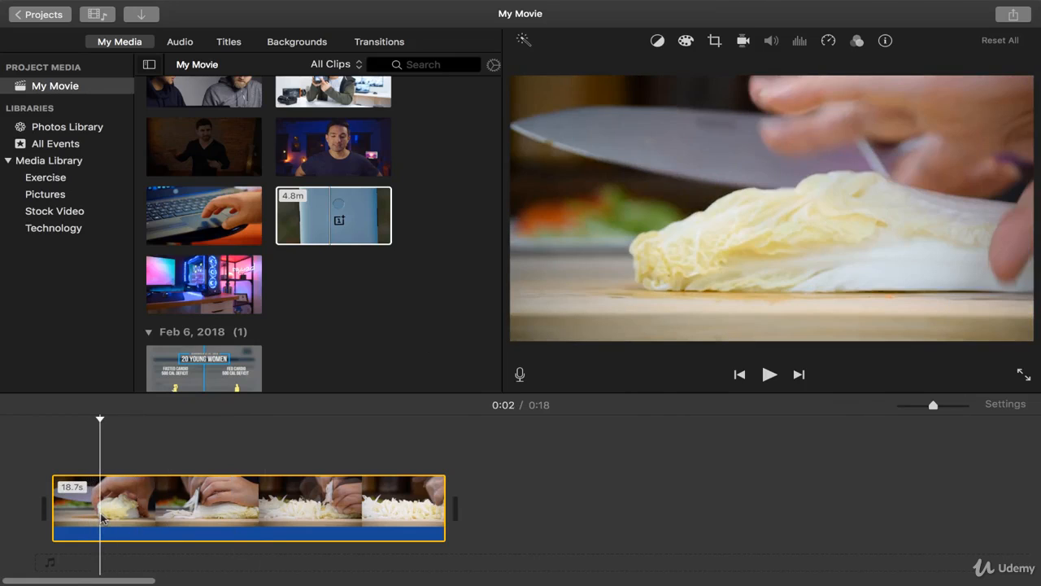
Play the cabbage-cutting clip at its original speed and place the playhead at 0:14.
key("space")
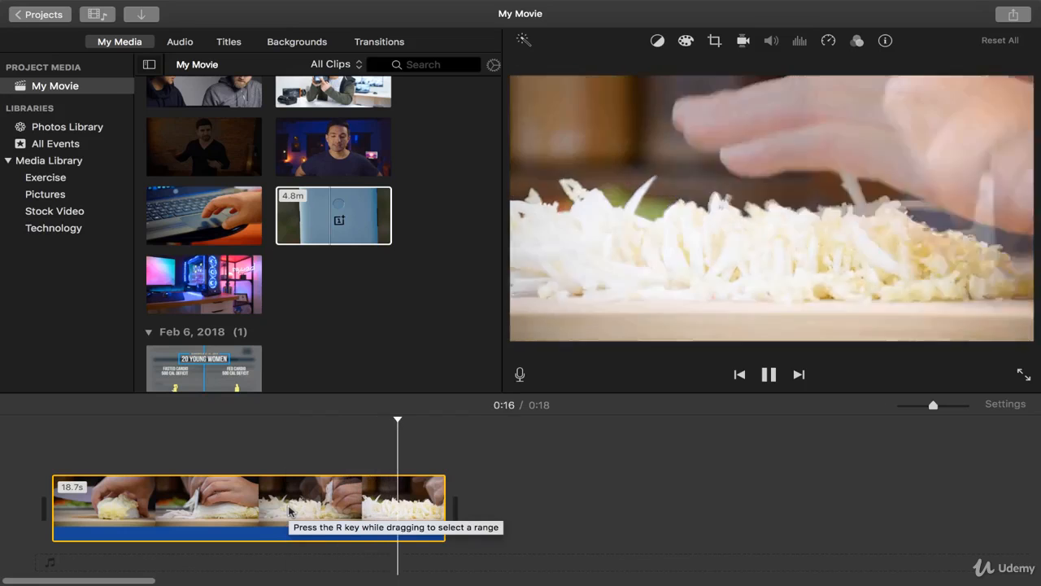
key("space")
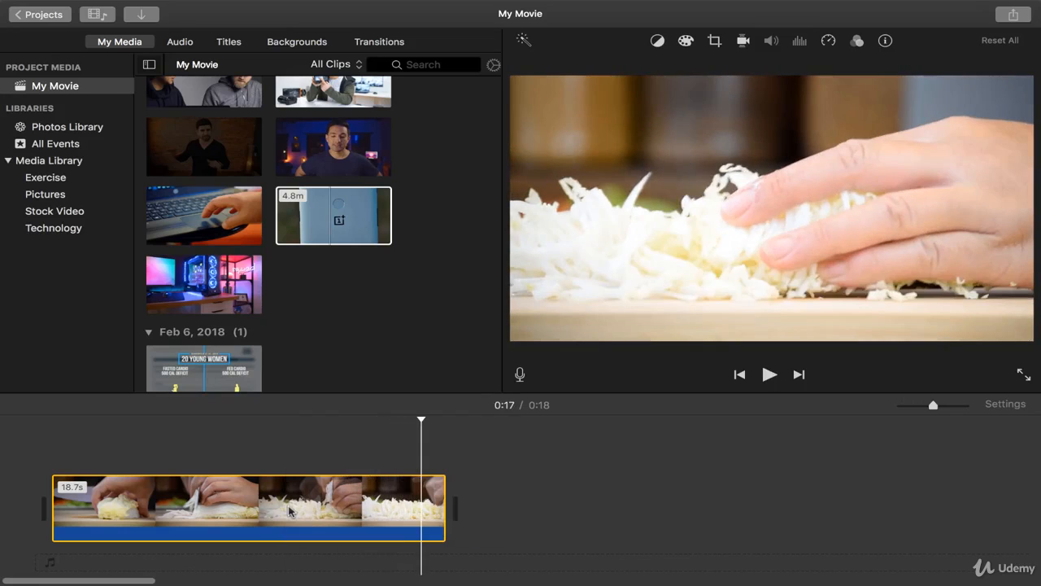
left_click(360, 509)
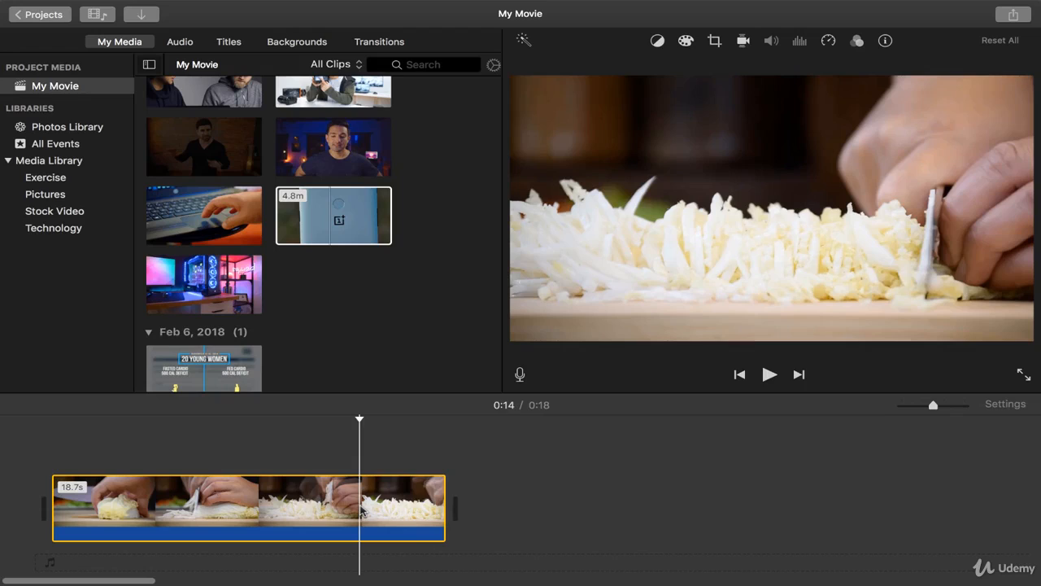
Show the clip's speed controls, set its speed to Slow, and play back part of the slowed footage.
left_click(828, 41)
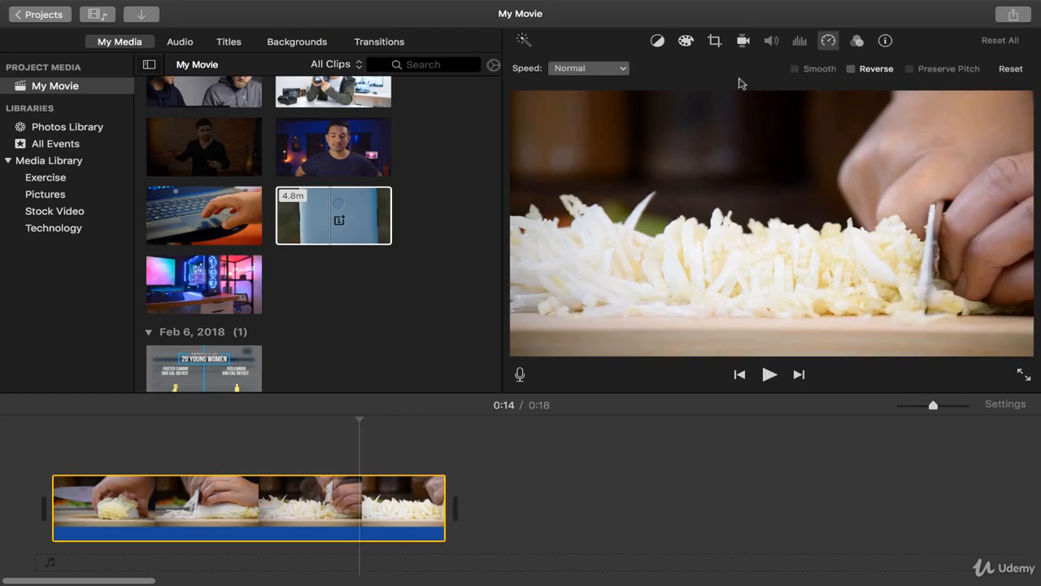
left_click(623, 70)
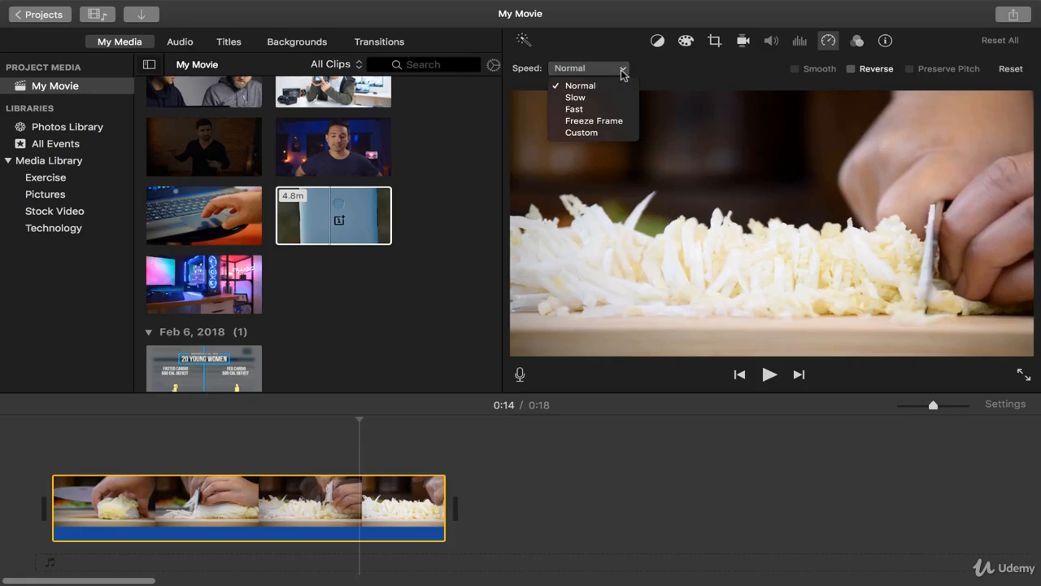
left_click(589, 98)
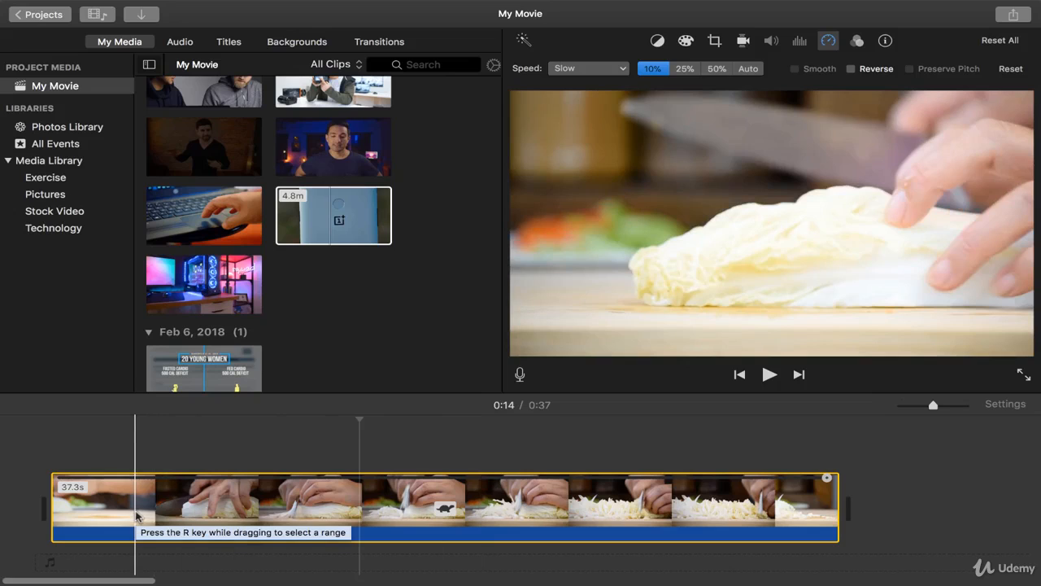
left_click(178, 512)
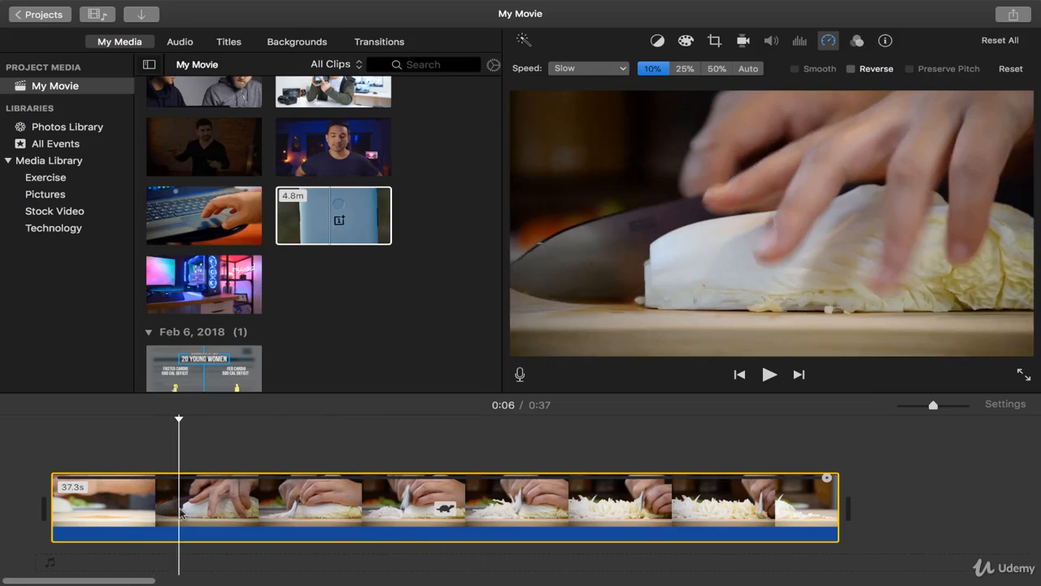
key("space")
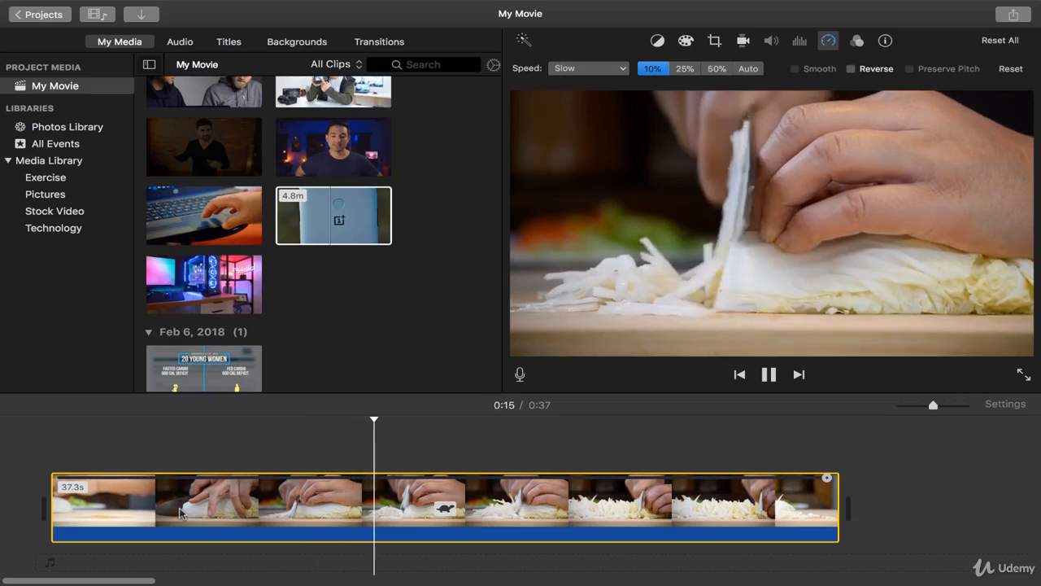
left_click(469, 509)
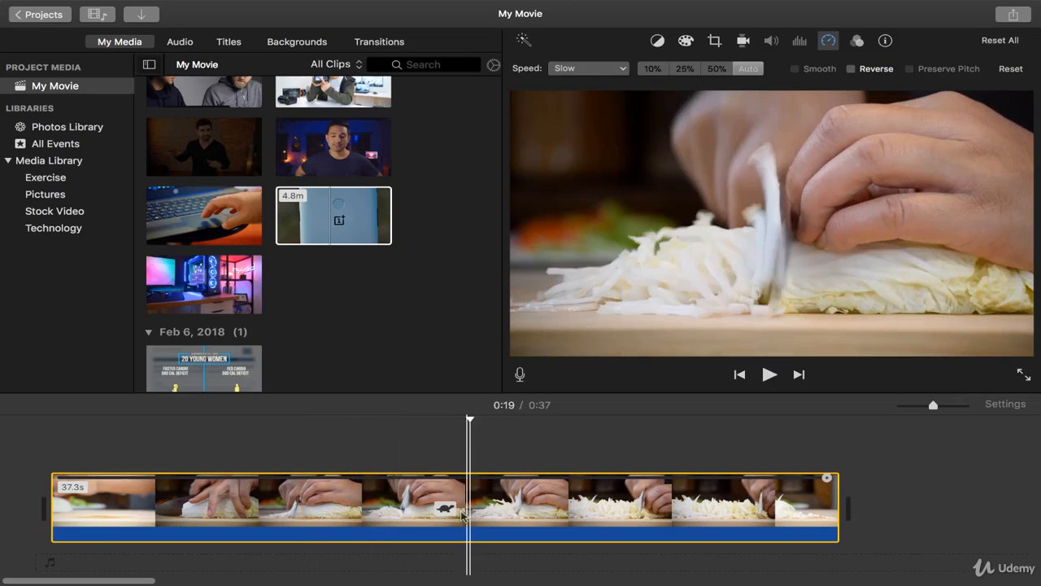
left_click(402, 509)
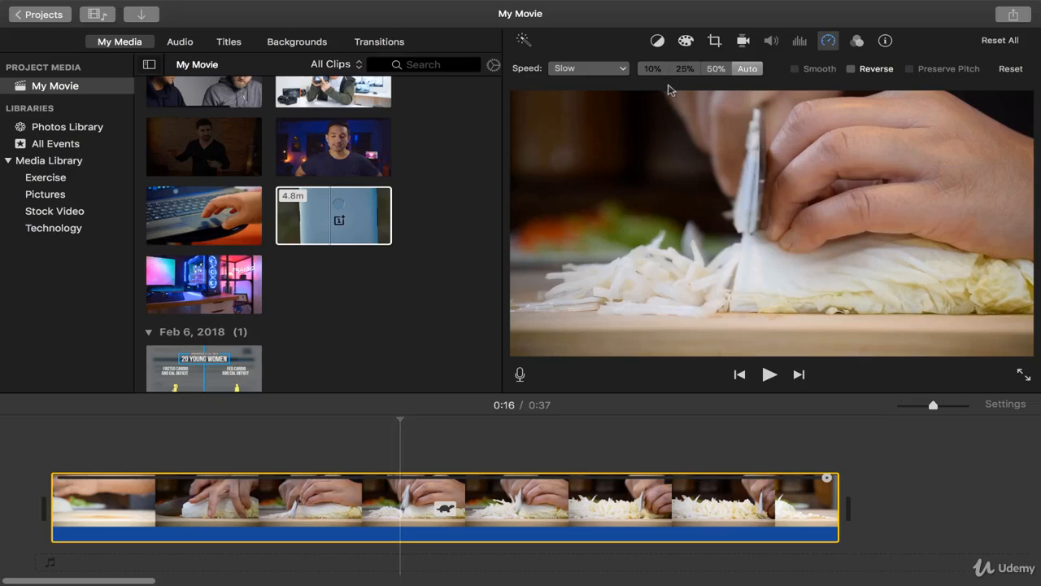
Try the 50%, 25% and 10% slow speeds on the clip and play back the 10% version.
left_click(716, 69)
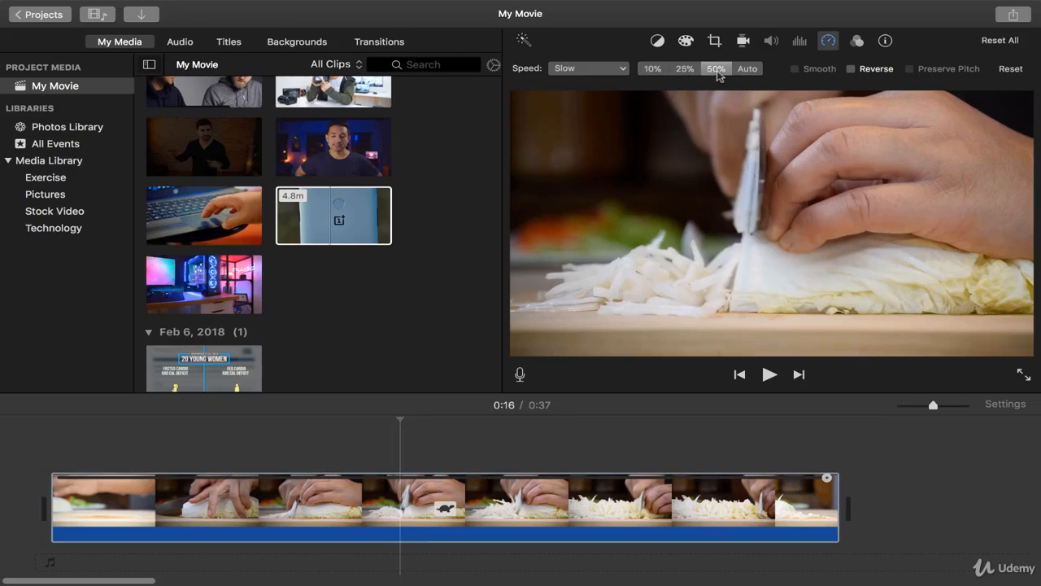
left_click(684, 70)
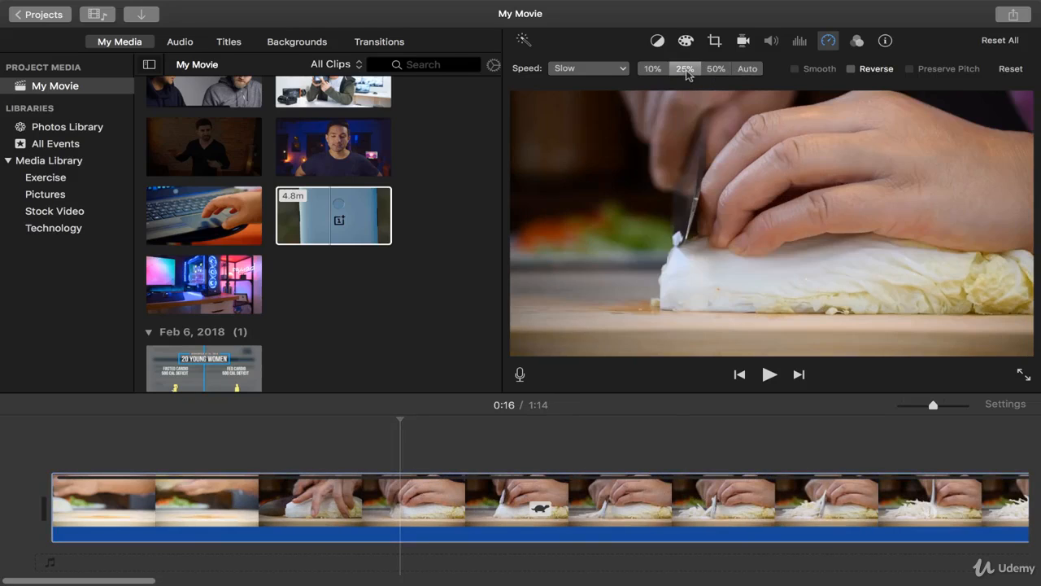
left_click(652, 69)
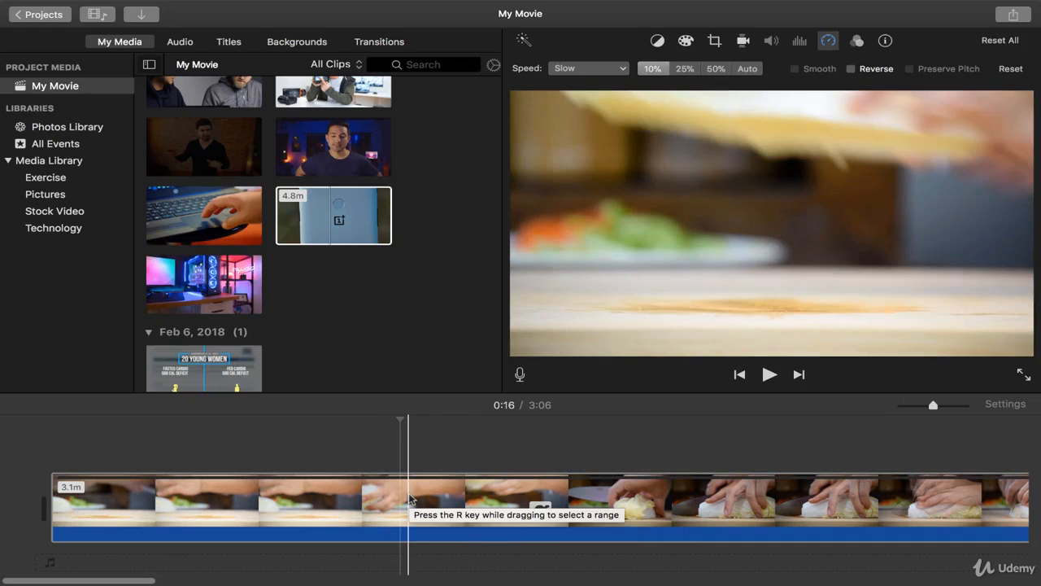
key("space")
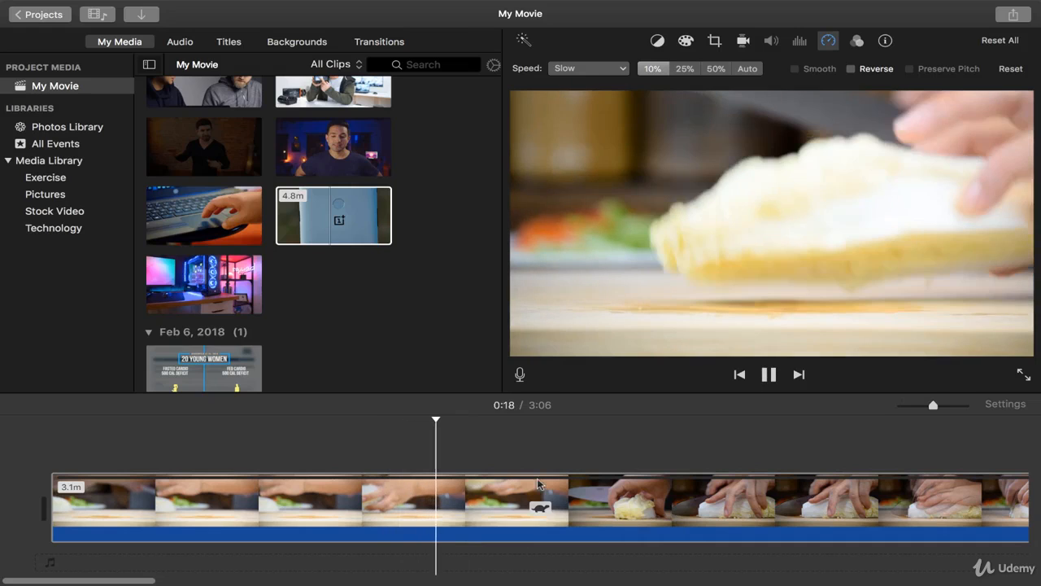
scroll(536, 483, "right", 3)
scroll(537, 484, "right", 1)
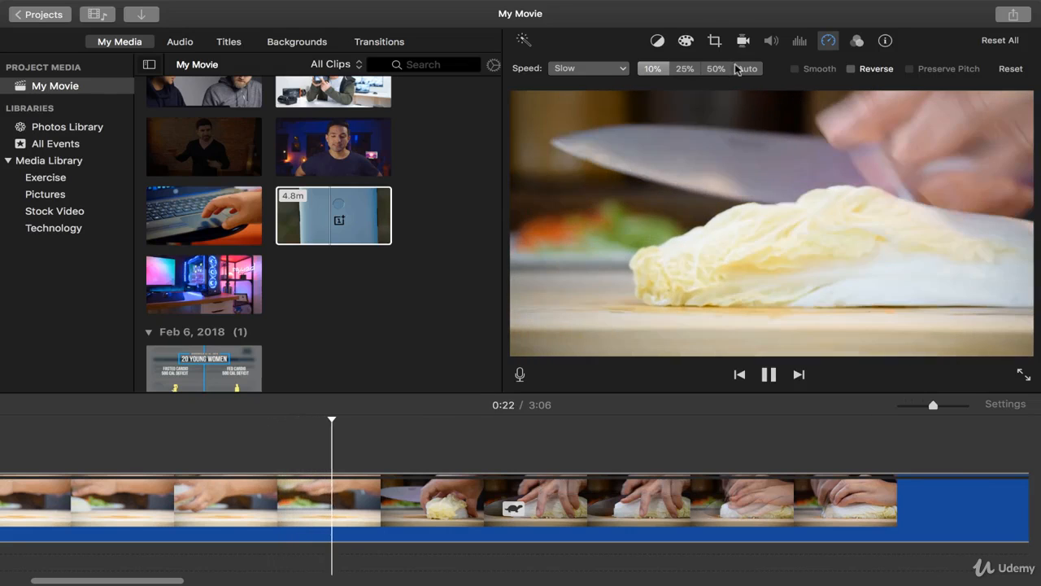
Apply the Auto slow speed to the clip and place the playhead at 0:11.
left_click(744, 71)
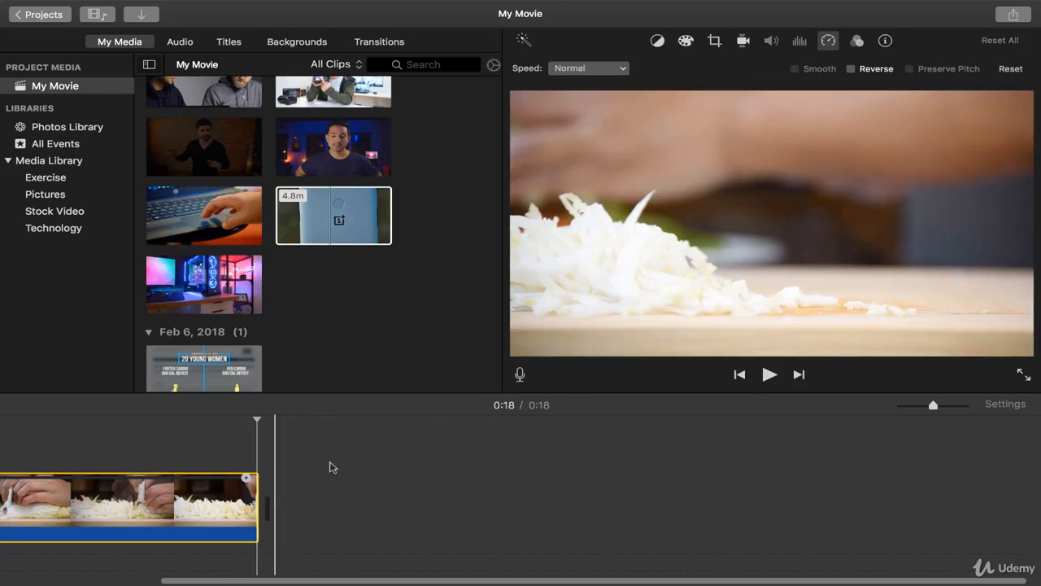
scroll(328, 467, "left", 3)
left_click(314, 521)
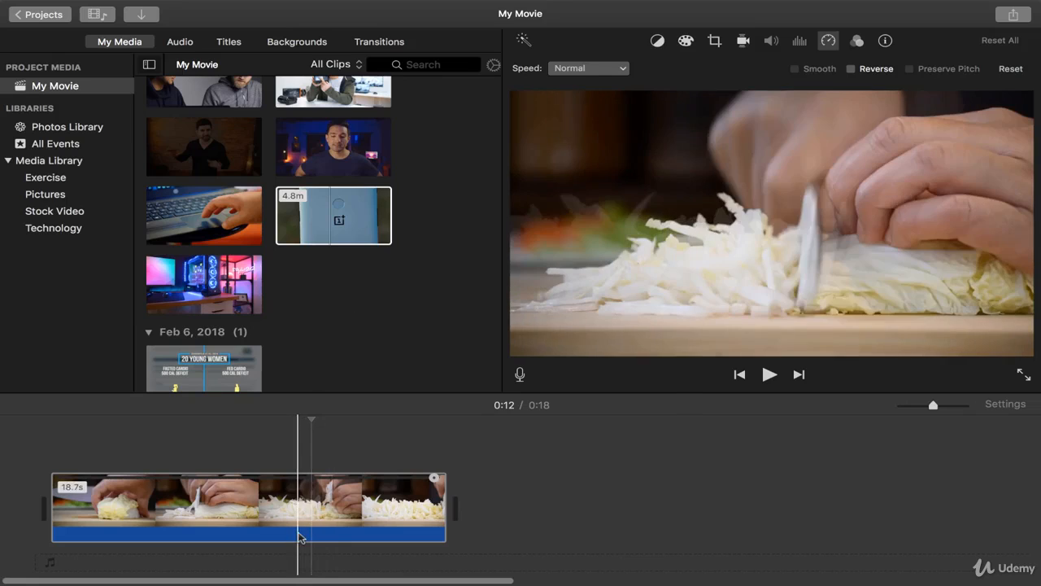
left_click(300, 535)
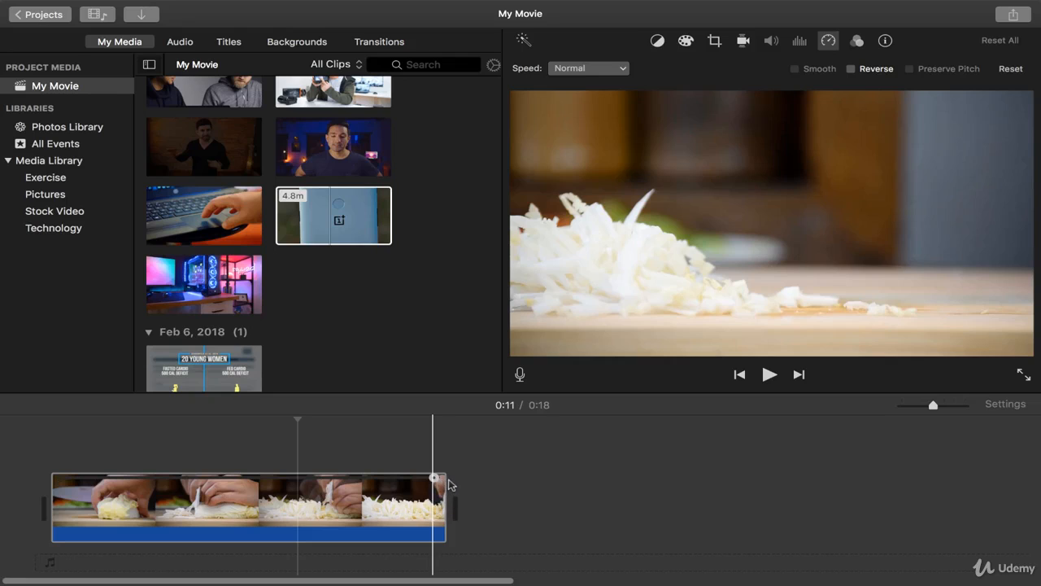
Stretch the clip with its speed handle to a custom speed of 53% and preview the slowed footage.
left_click_drag(435, 478, 801, 511)
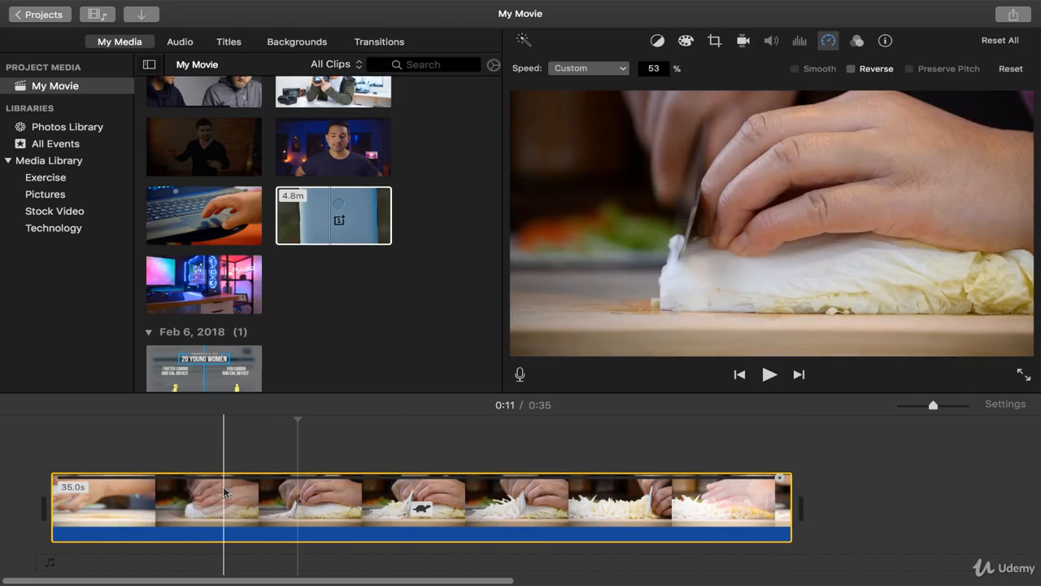
left_click(223, 488)
key("space")
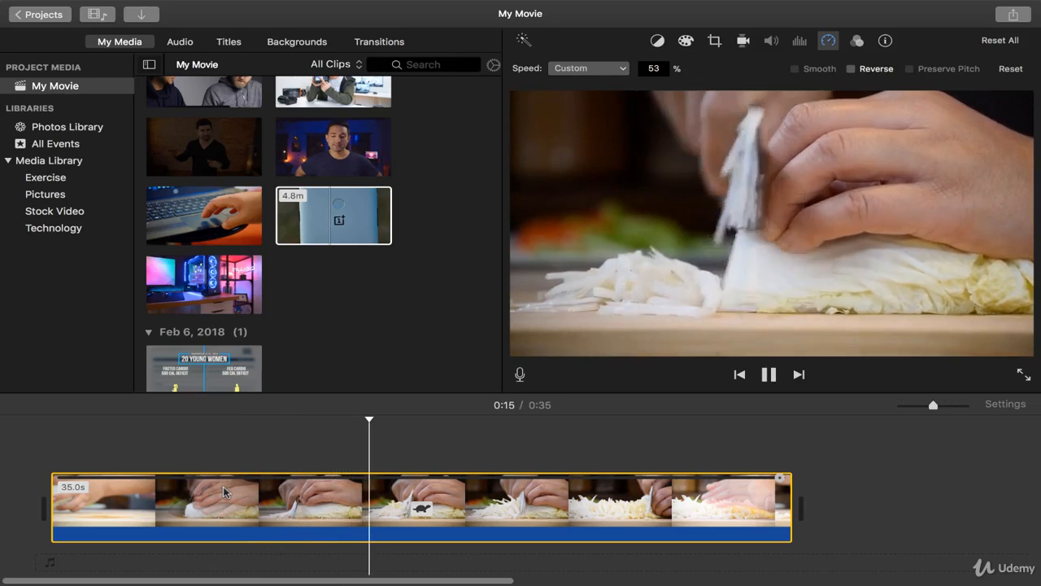
key("space")
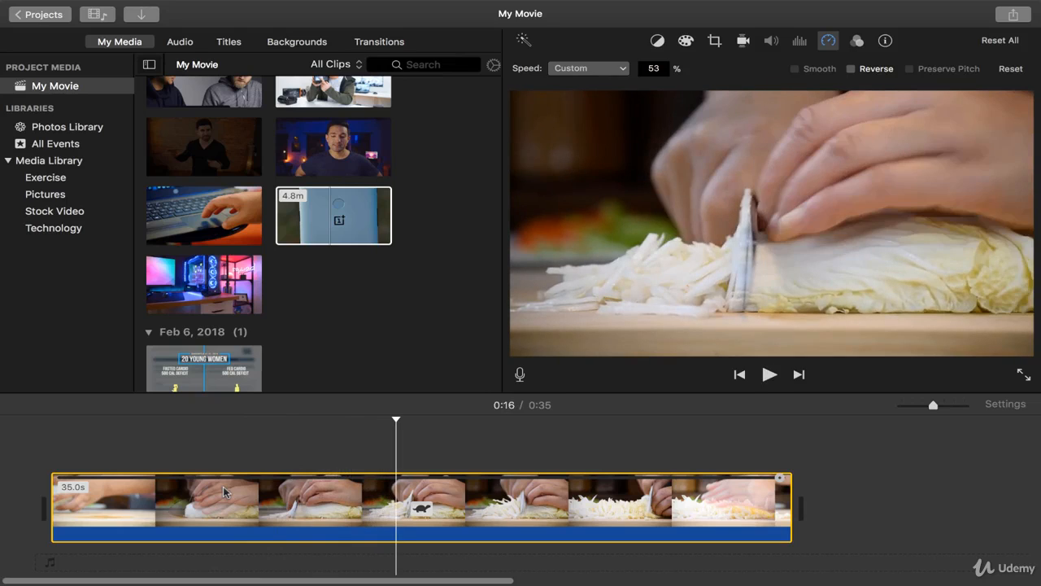
left_click(334, 505)
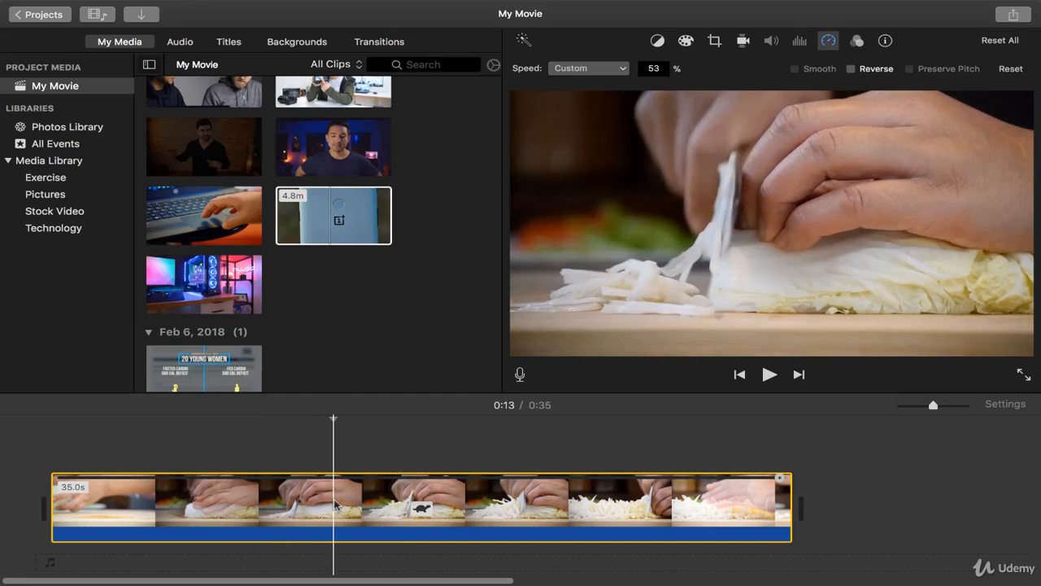
Set the clip's speed to Fast at 2x and play it back from 0:01.
left_click(588, 70)
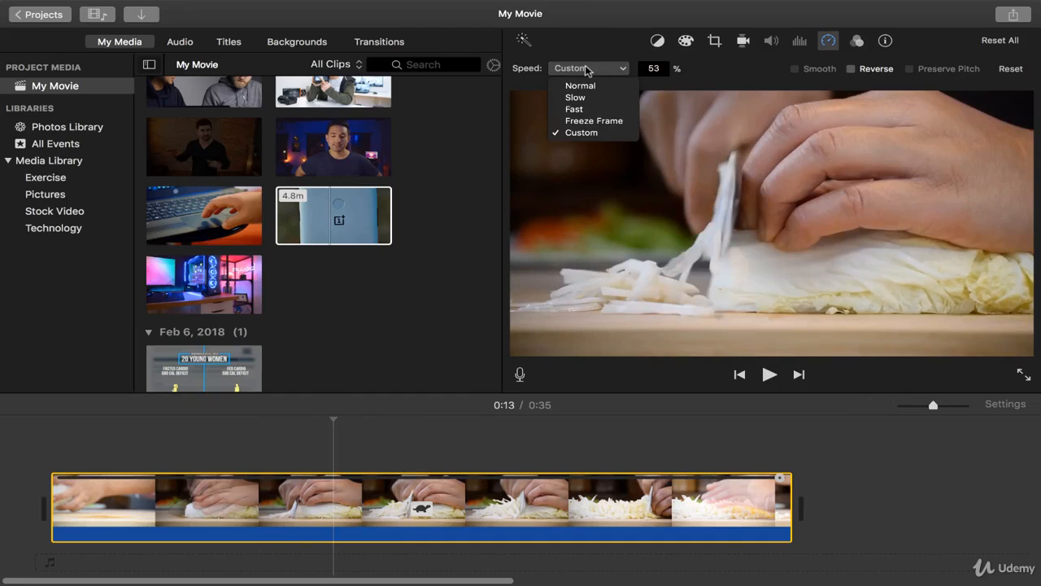
left_click(573, 109)
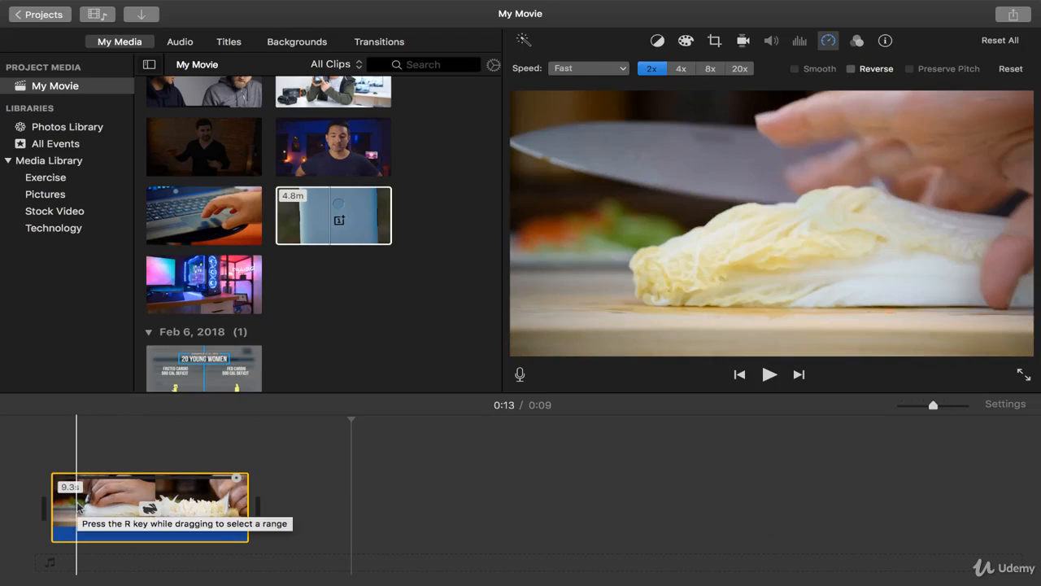
left_click(78, 505)
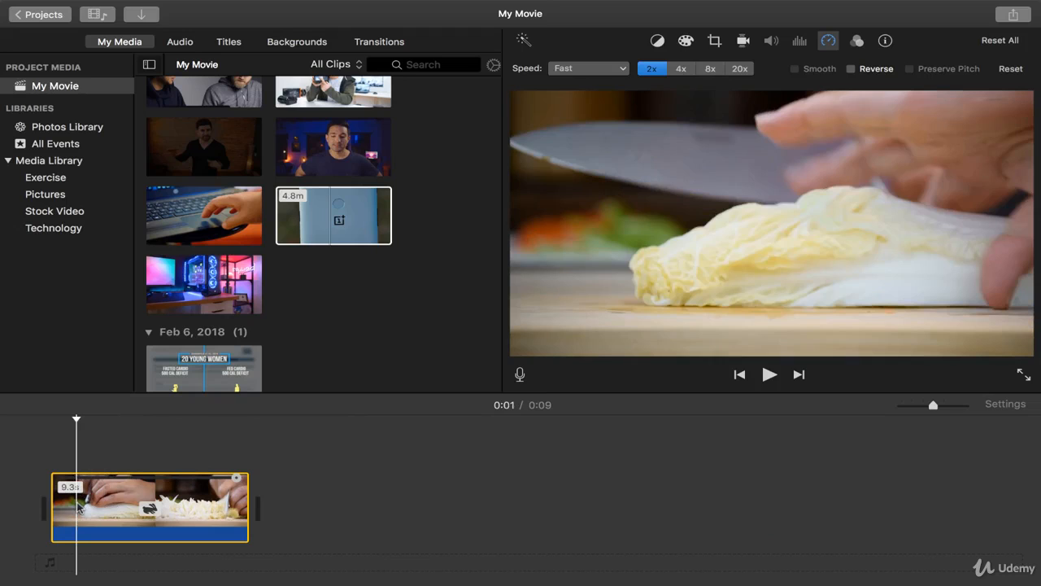
key("space")
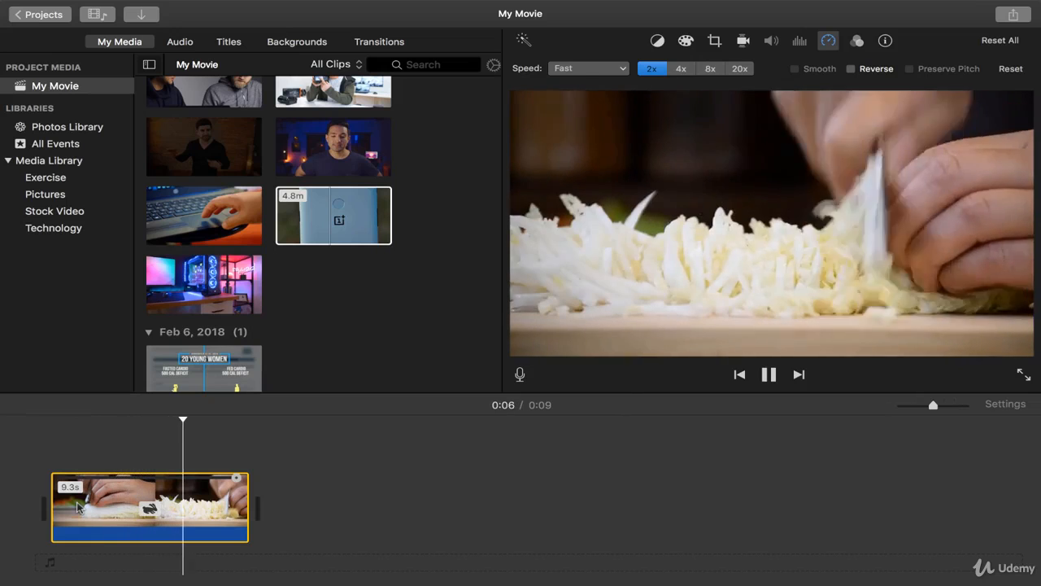
key("space")
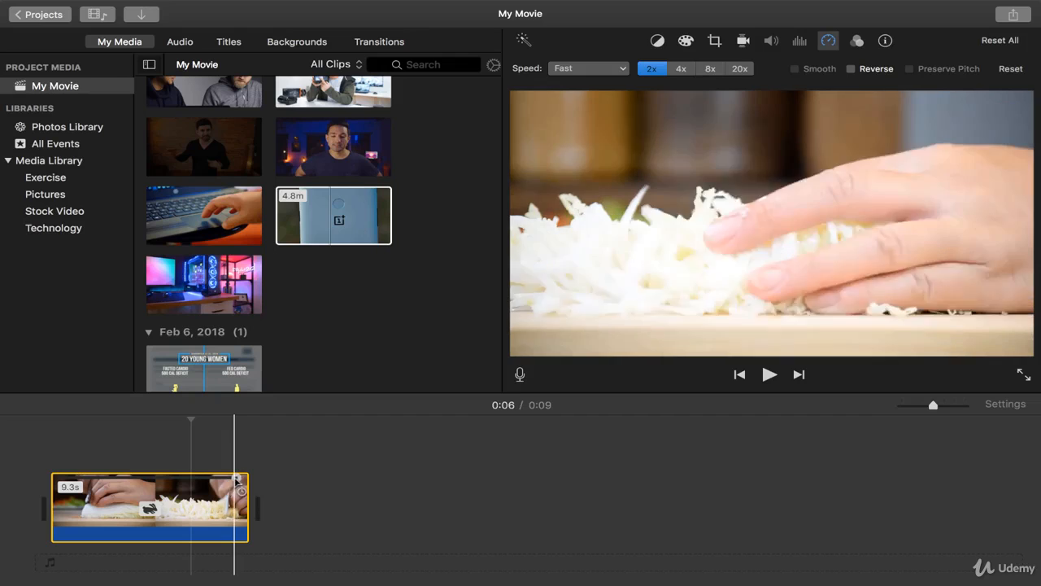
Shorten the clip with its speed handle to a custom speed of 311% and preview the sped-up footage.
left_click_drag(228, 484, 167, 482)
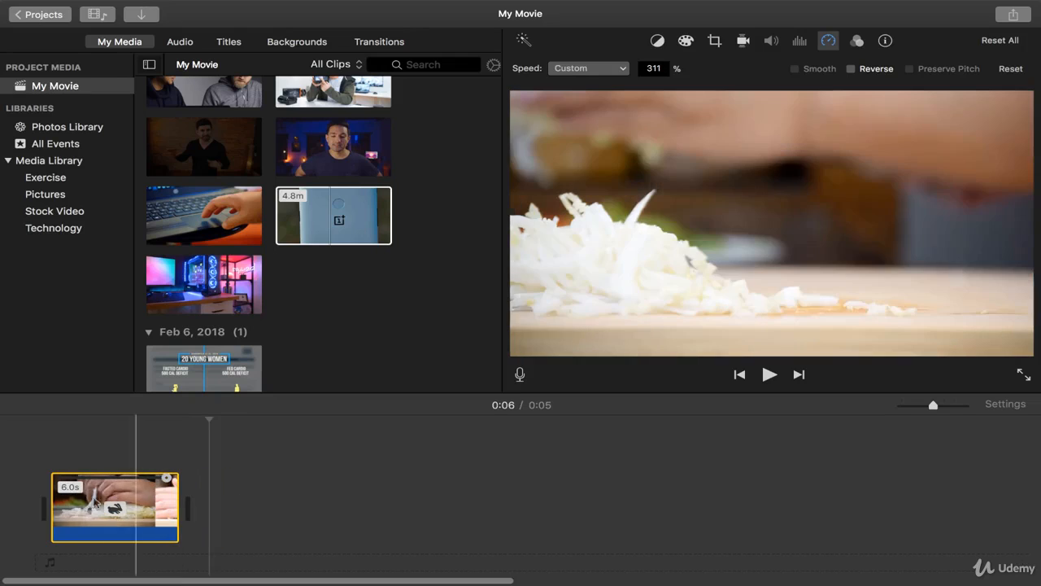
key("space")
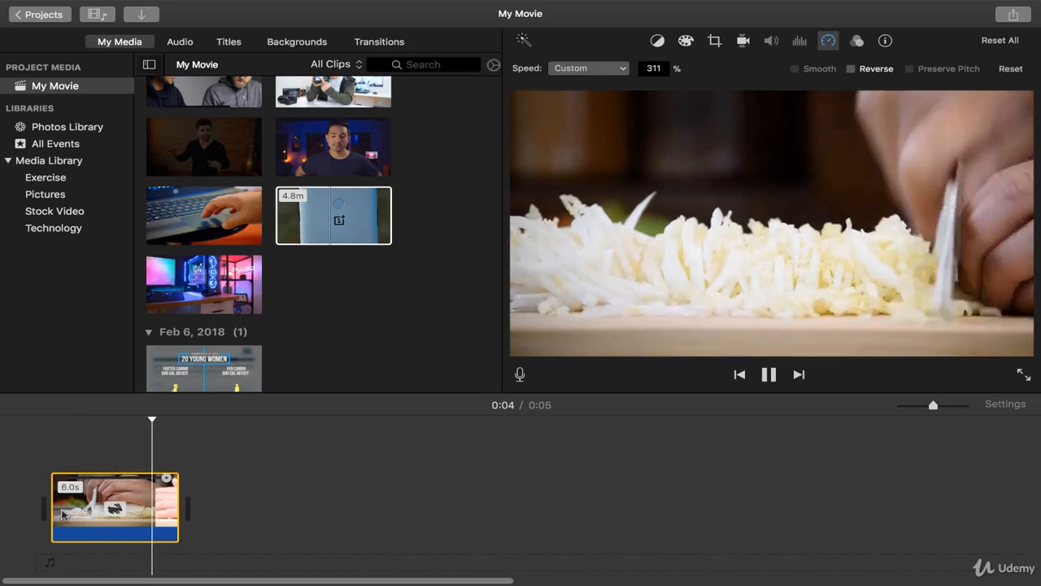
left_click(85, 511)
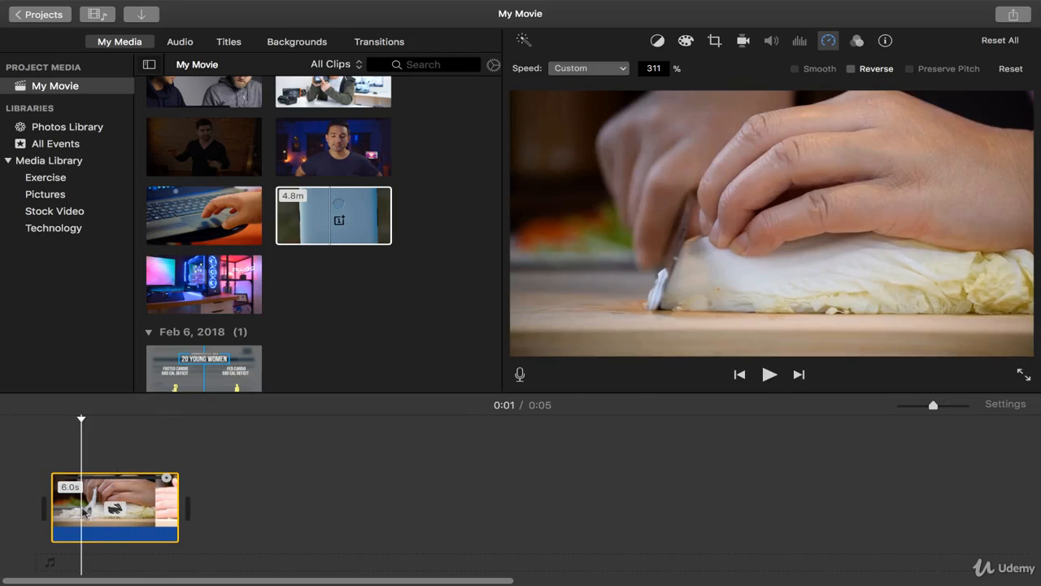